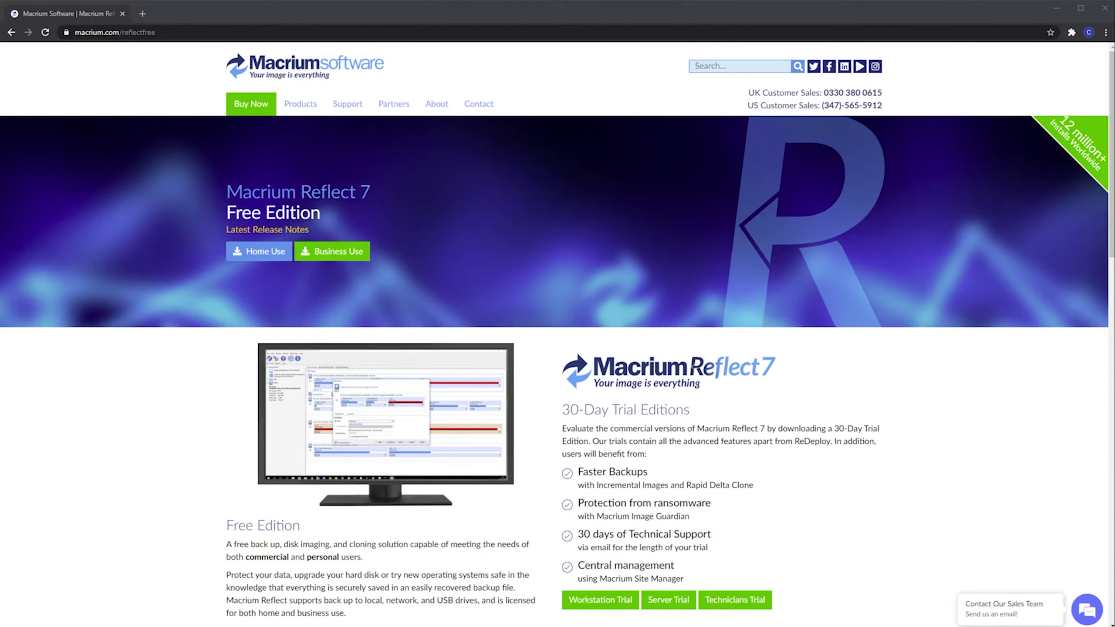
Step: Download the Macrium Reflect Free home-use installer without an email and open ReflectDLHF.exe
left_click(261, 255)
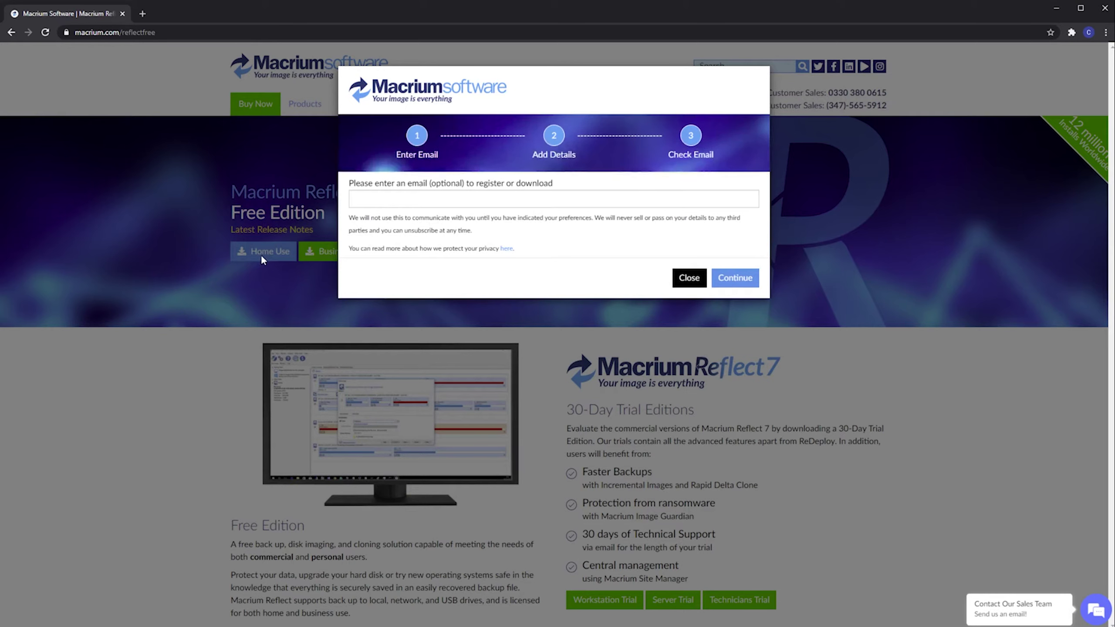
left_click(737, 284)
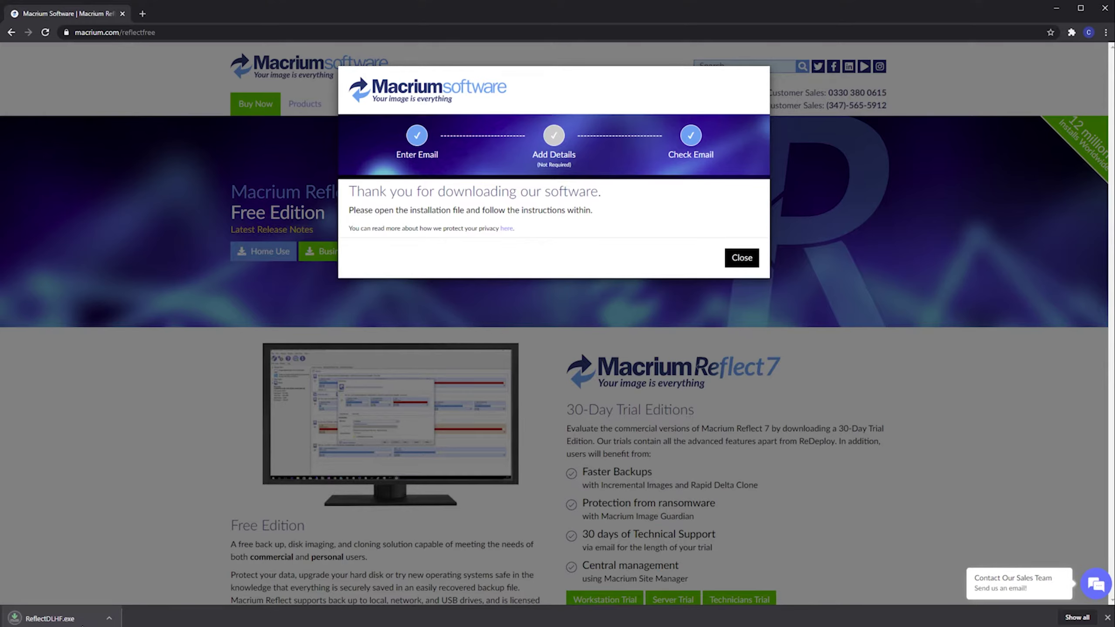
left_click(74, 618)
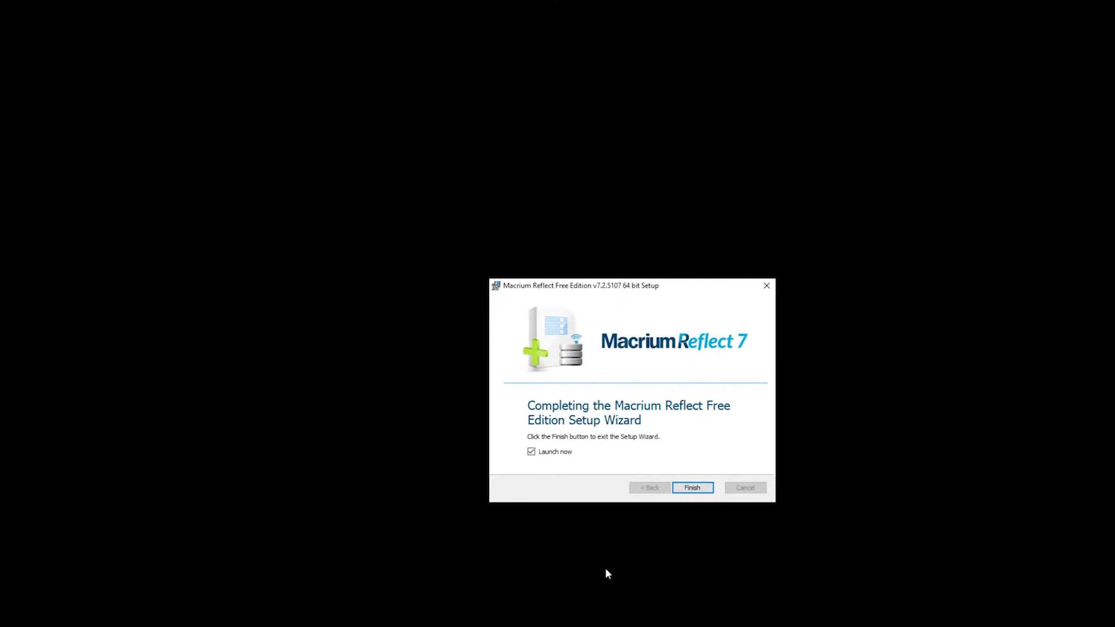
Step: Finish the Macrium Reflect Free Edition setup with Launch now left ticked
left_click(689, 487)
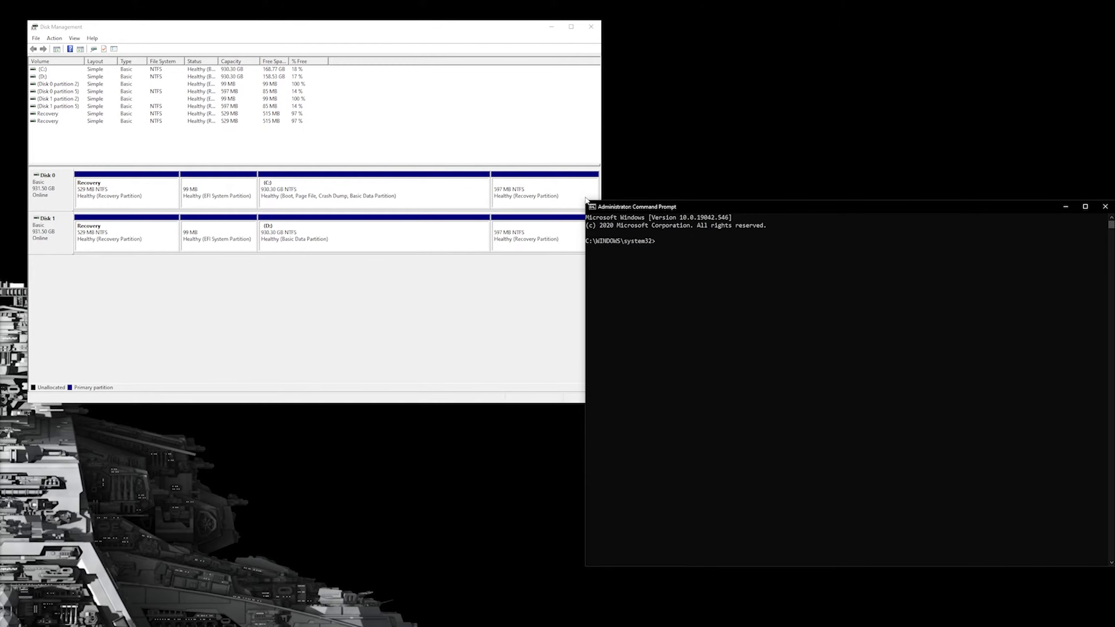
Step: Start DiskPart in the centred command window and list the computer's disks
left_click_drag(621, 209, 275, 211)
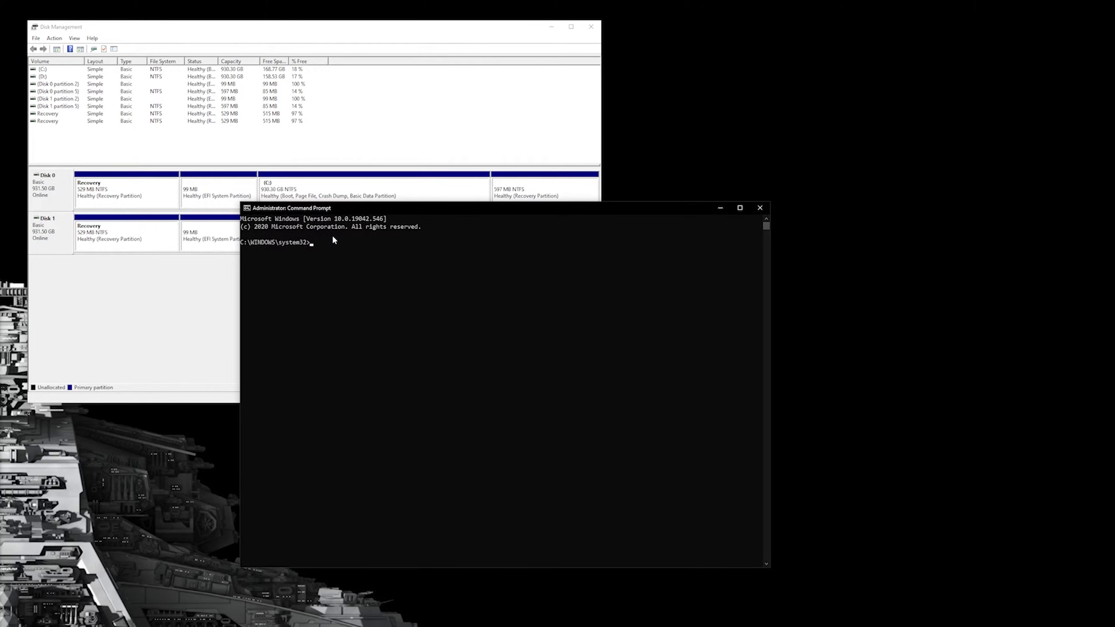
type("kpart")
key("Return")
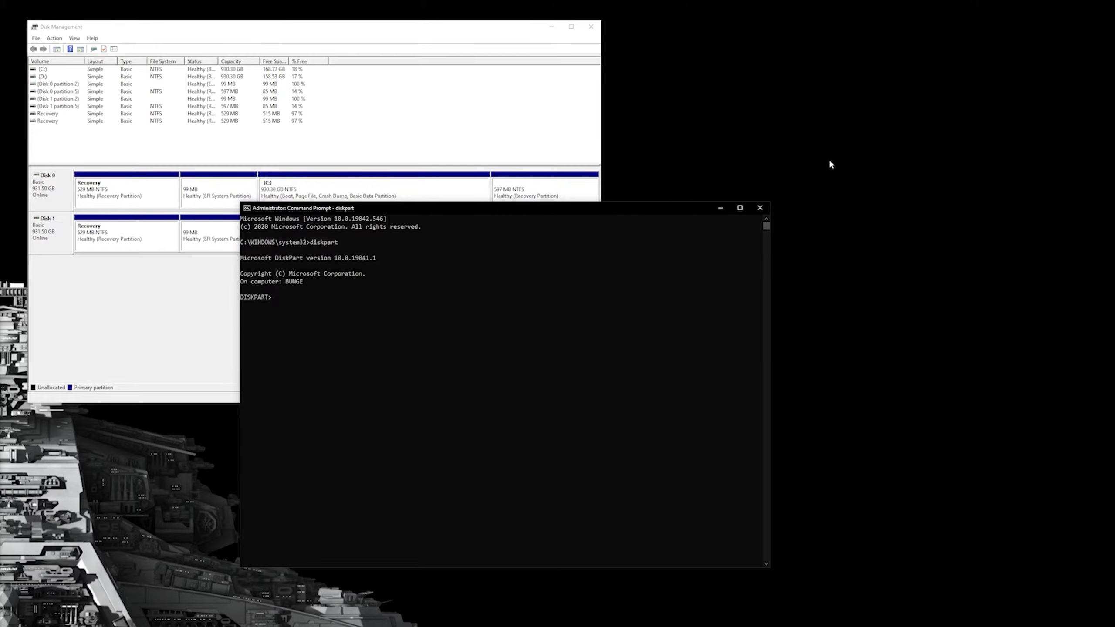
type("list disk")
key("Return")
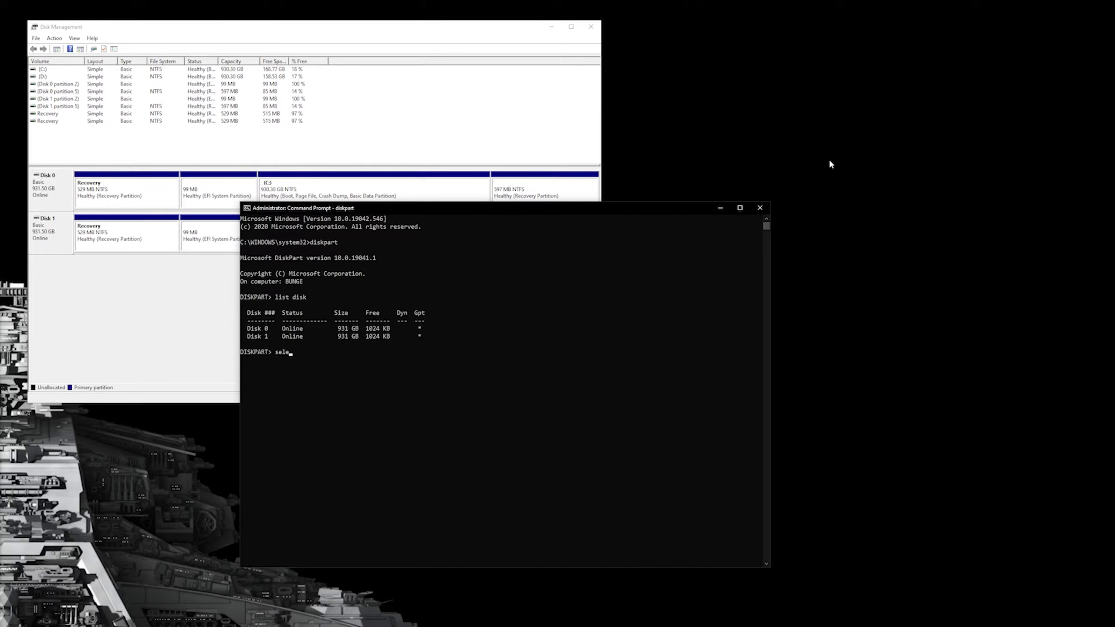
Step: Show details of disk 0 and disk 1, identifying disk 1 as the Samsung 970 EVO Plus holding D:
type("ct disk 0")
key("Return")
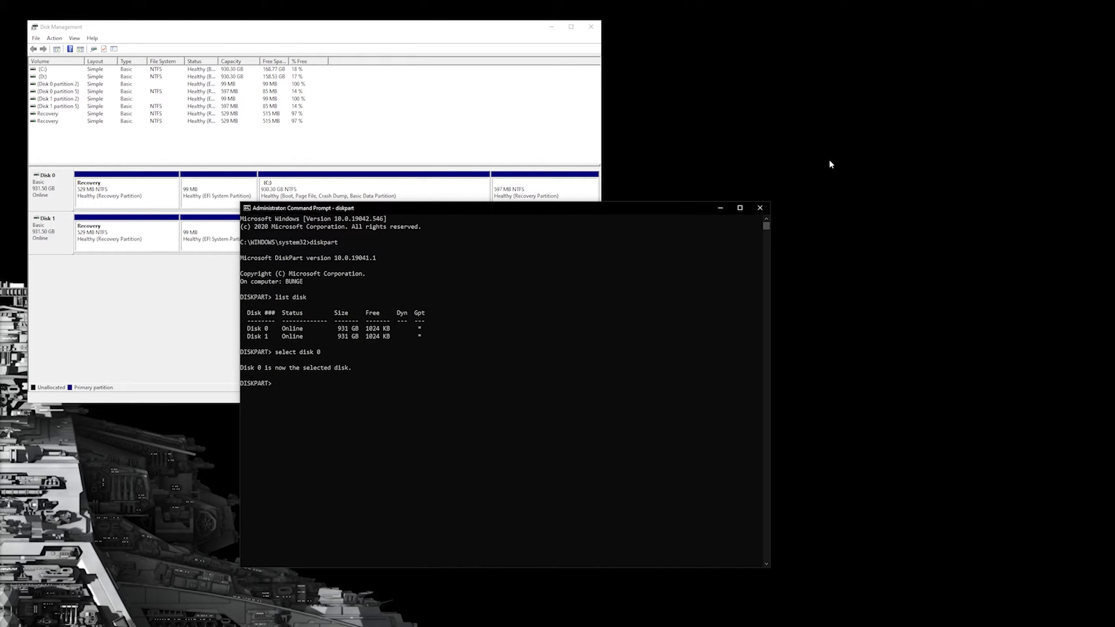
type("detail disk")
key("Return")
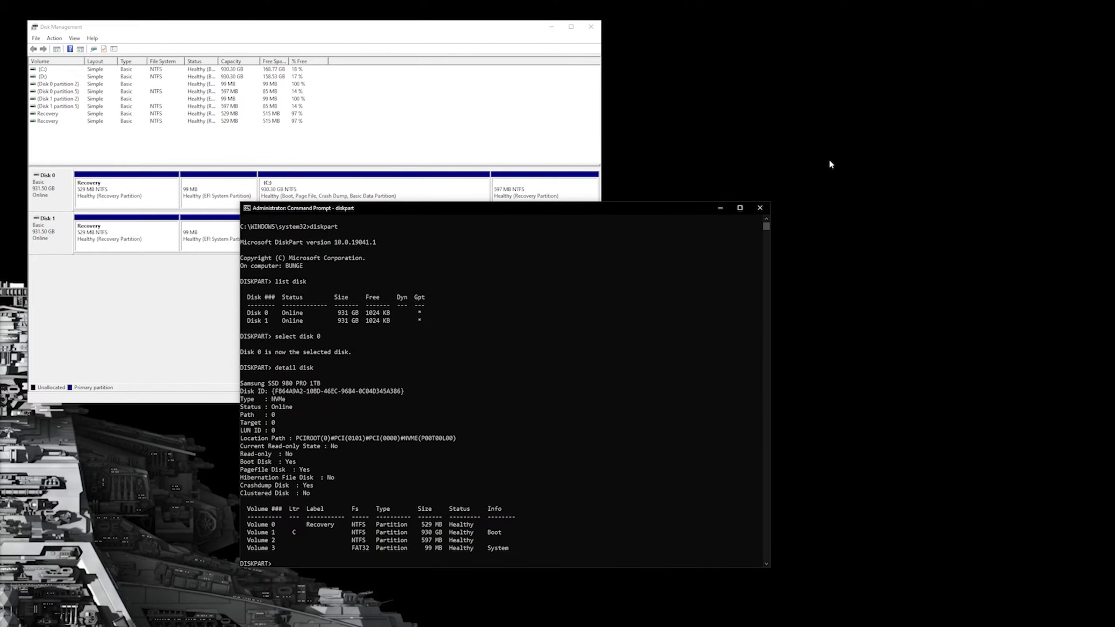
type("select disk 1")
key("Return")
type("detail disk")
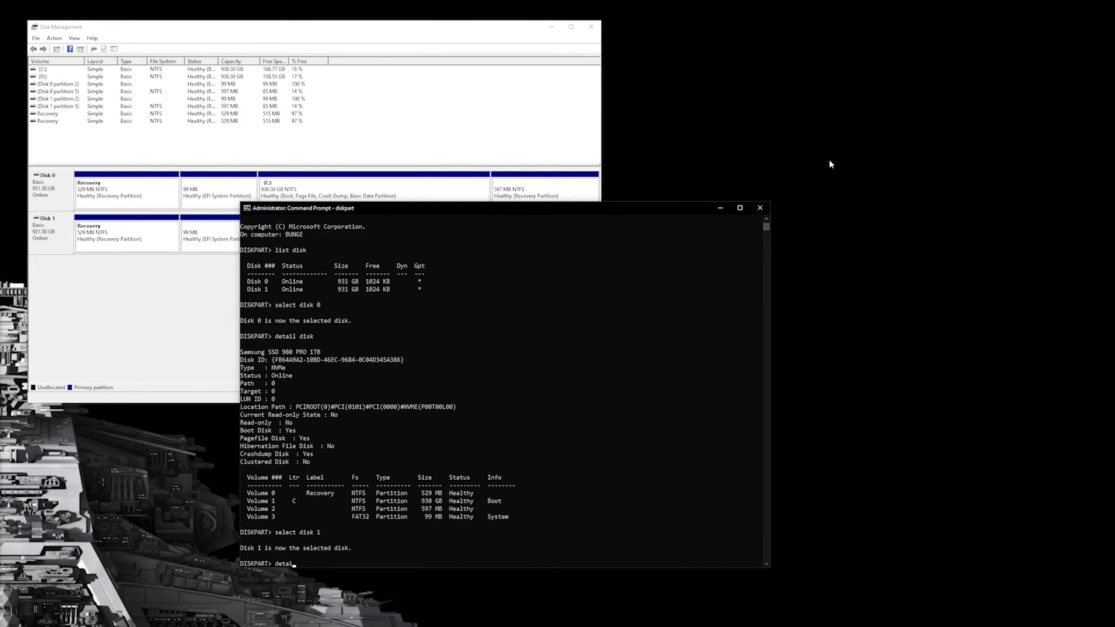
key("Return")
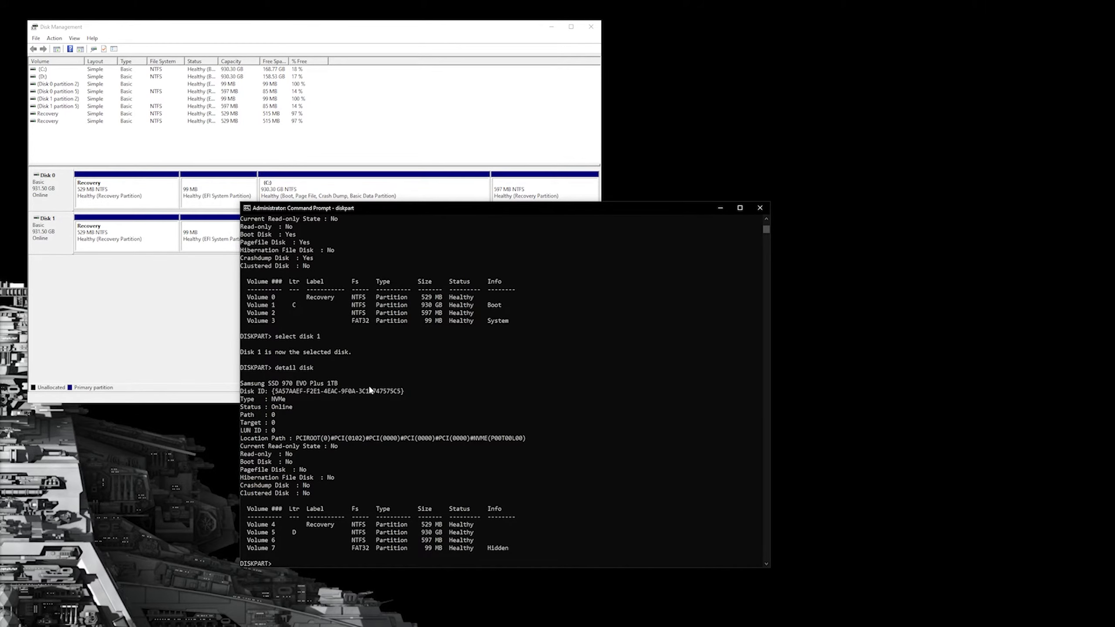
scroll(476, 371, "up", 1)
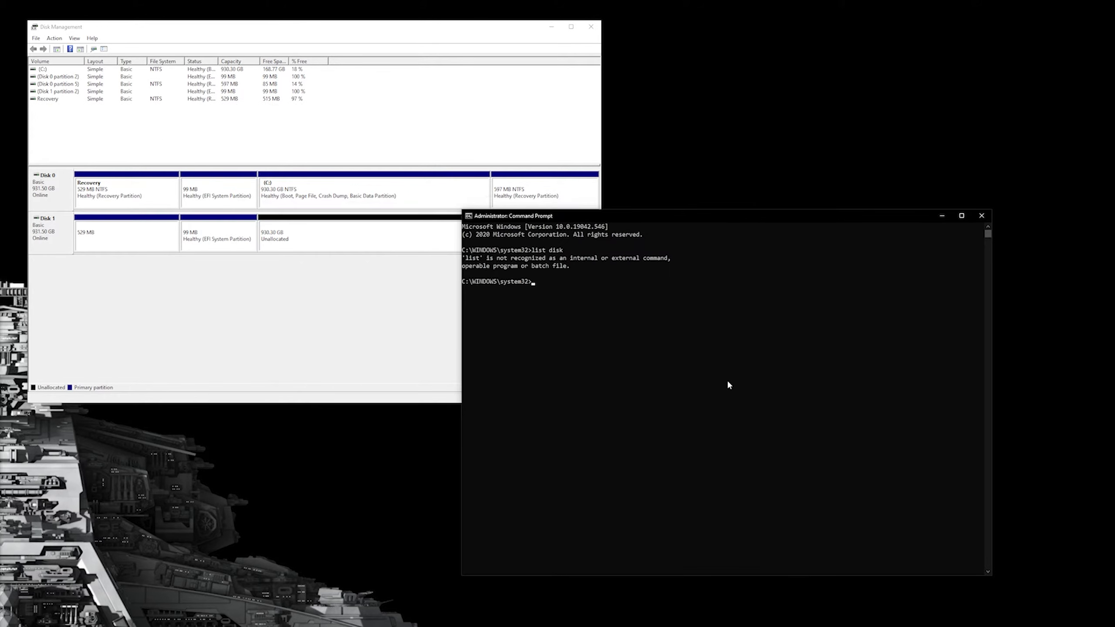
Step: Restart DiskPart, view its help, select disk 1 and list its four partitions
type("stem32>diskpart")
key("Return")
type("help")
key("Return")
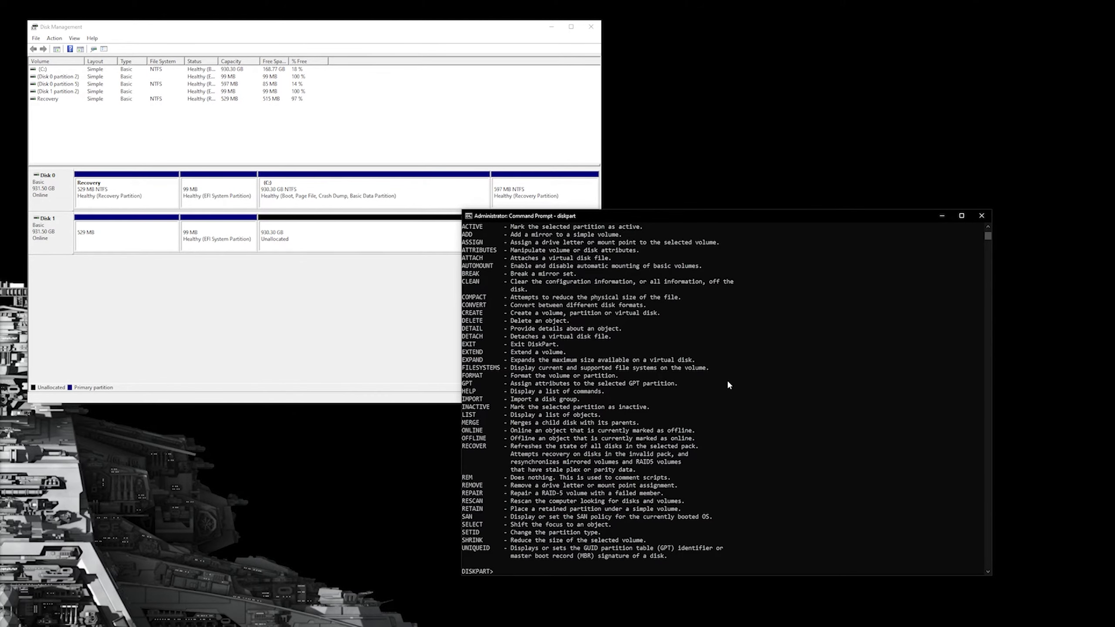
type("list disk")
key("Return")
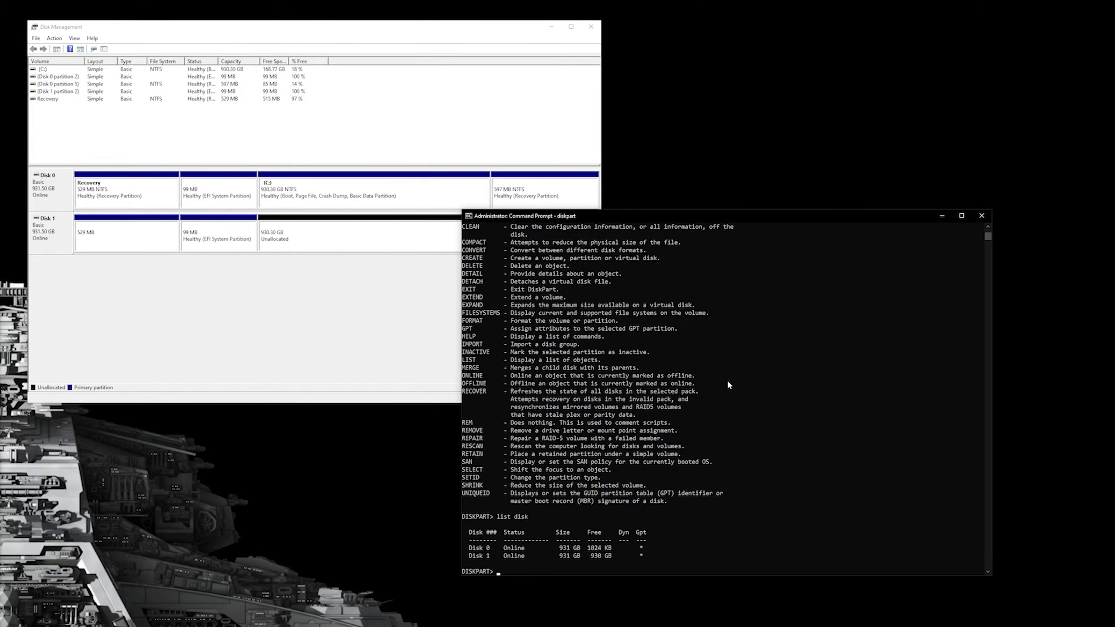
type("select disk 1")
key("Return")
type("list partition")
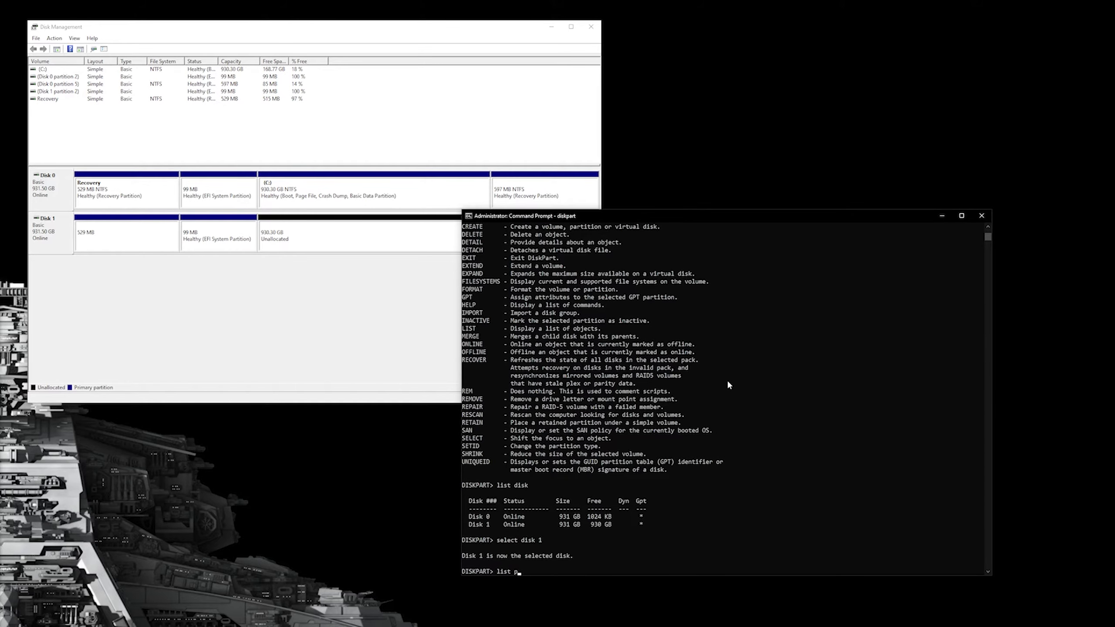
key("Return")
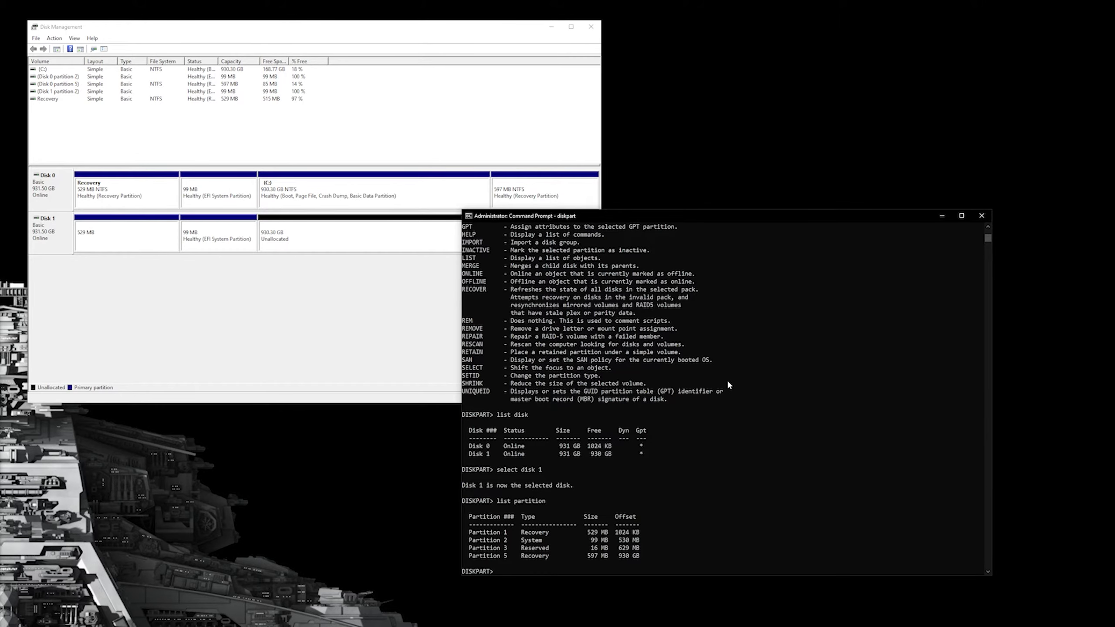
Step: Select partition 1 and try deleting it, which fails because it is protected
type("select partition 1")
key("Return")
type("delete par")
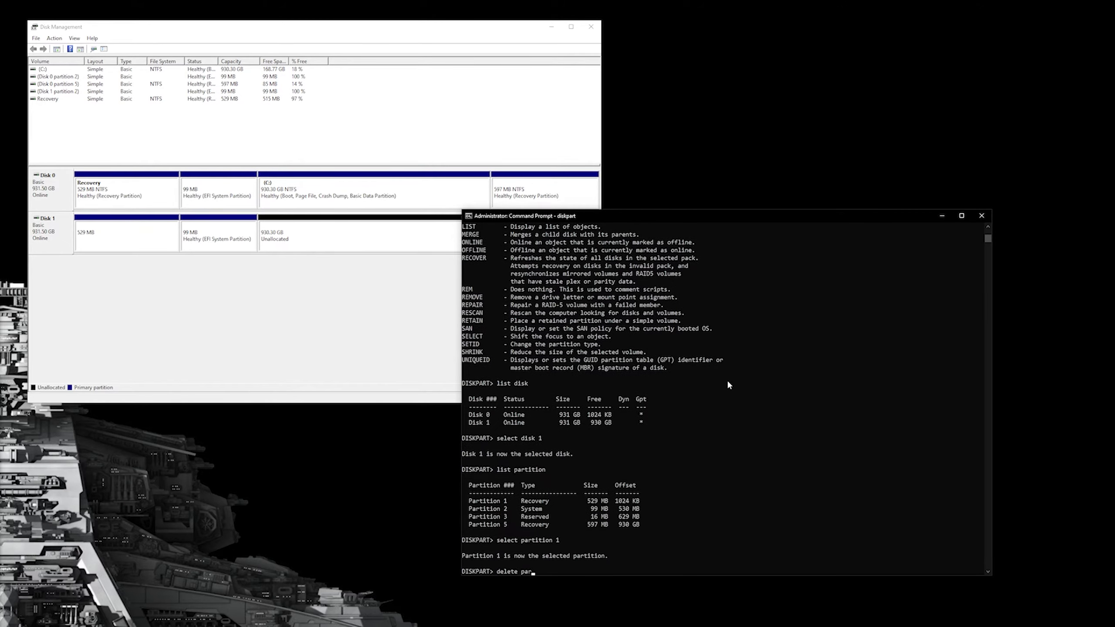
type("tition")
key("Return")
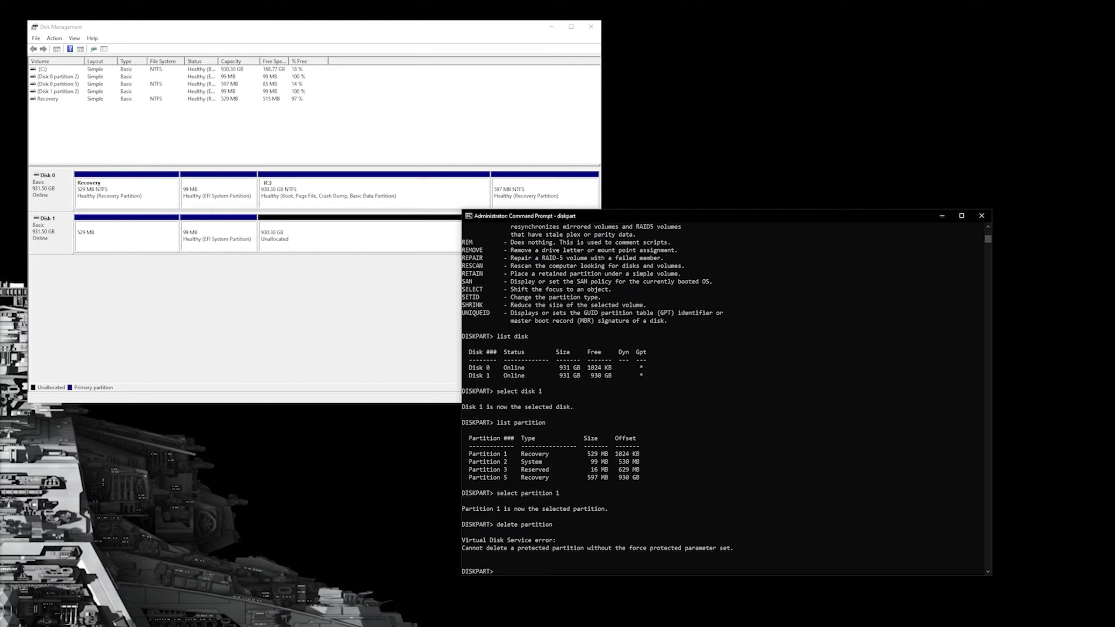
scroll(726, 390, "down", 2)
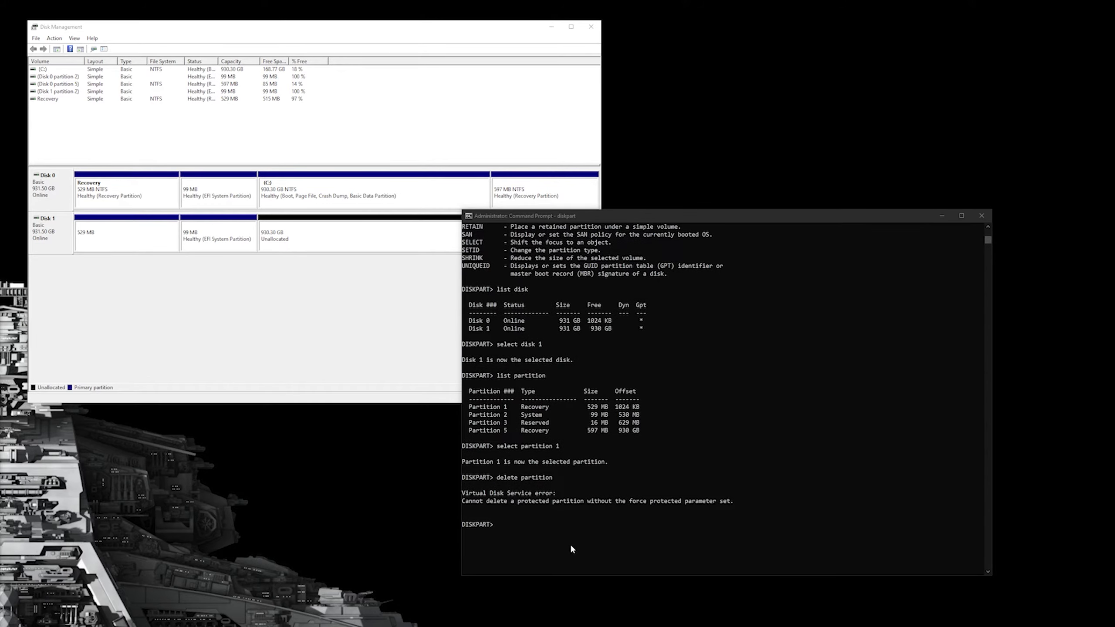
Step: Force-delete protected partition 1 with 'delete partition override' and list the remaining partitions
left_click(580, 525)
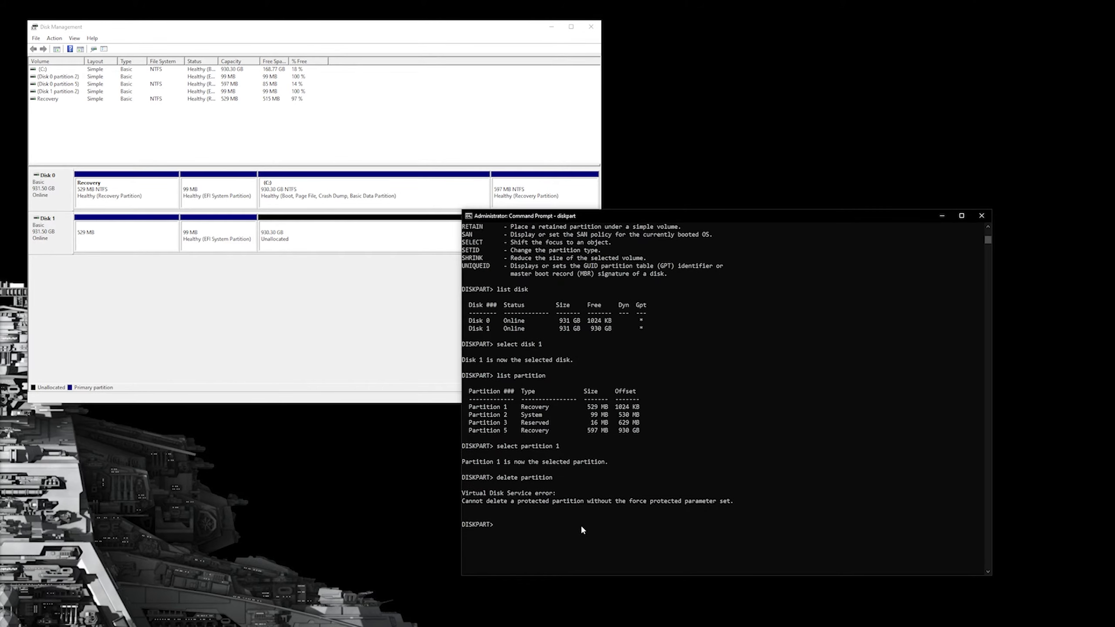
type("delete partition override")
key("Return")
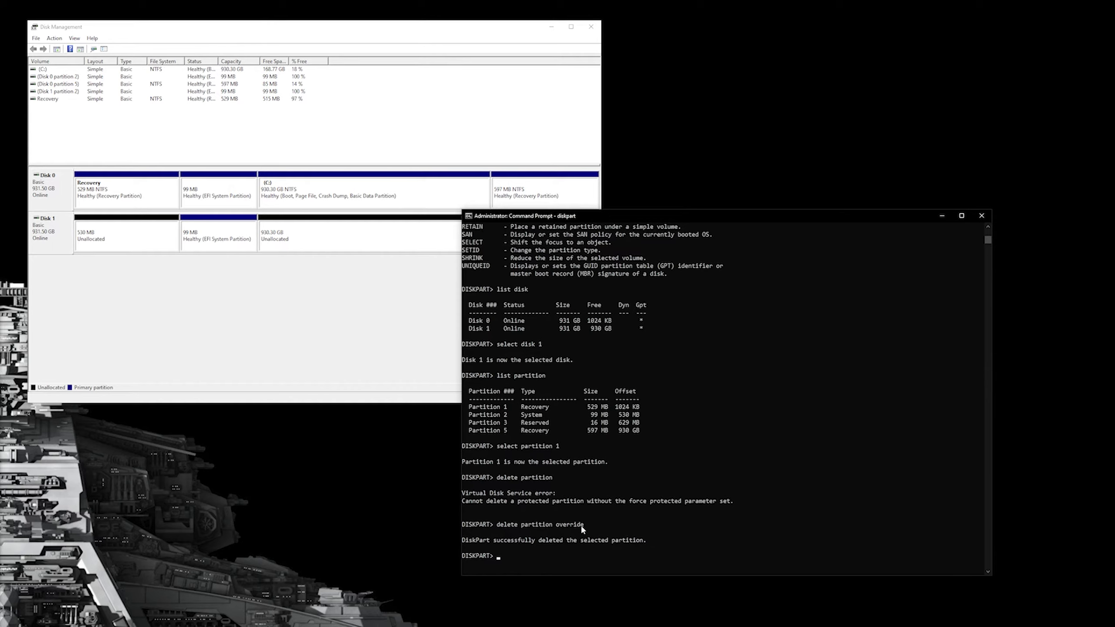
type("list partition")
key("Return")
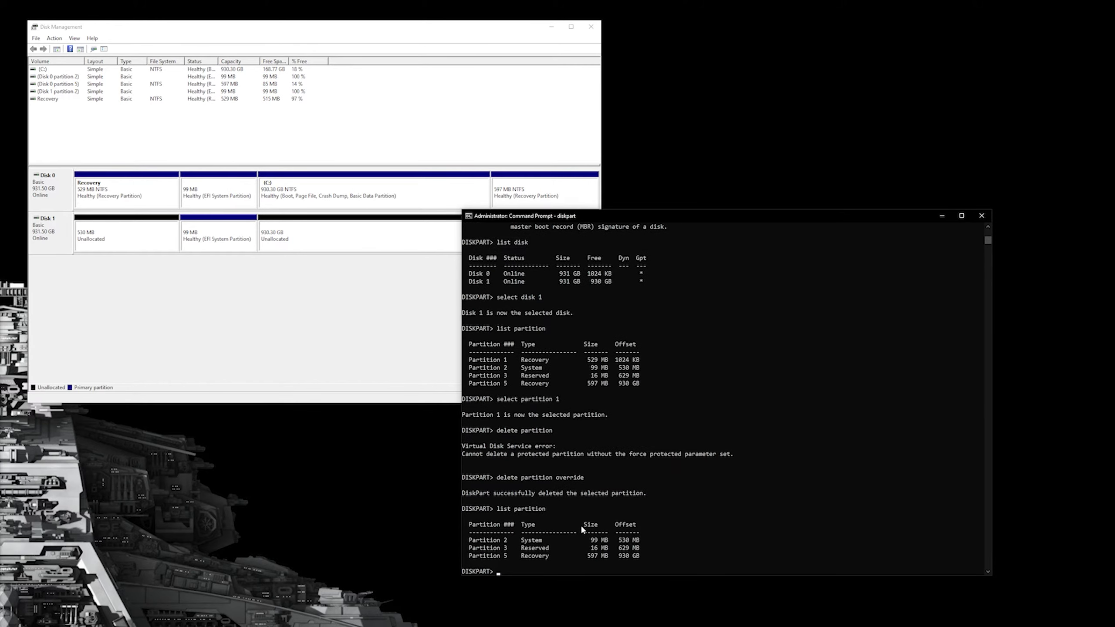
Step: Select and force-delete partitions 2 and 3 with the override option
type("select partition 2")
key("Return")
key("Up")
key("Up")
key("Up")
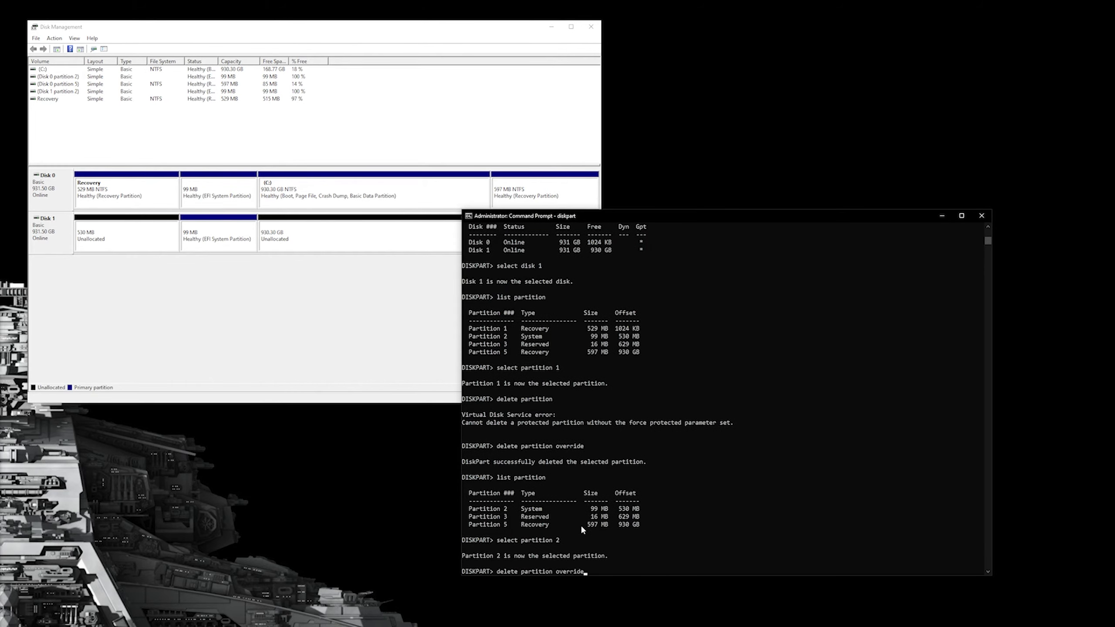
key("Return")
type("selec")
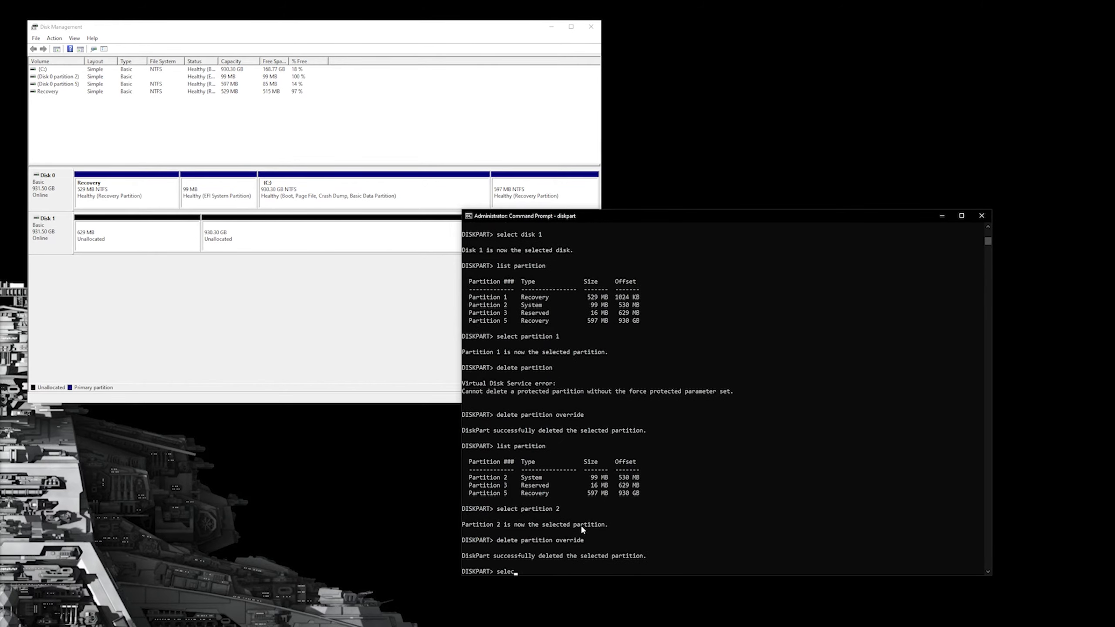
type("t partition 3")
key("Return")
key("Up")
key("Up")
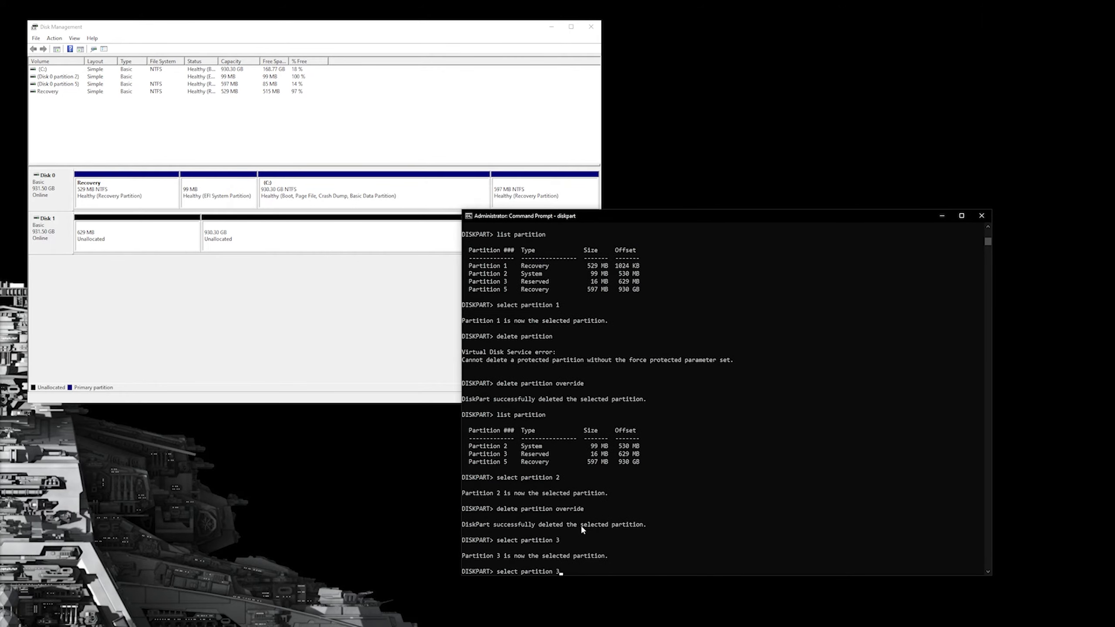
key("Return")
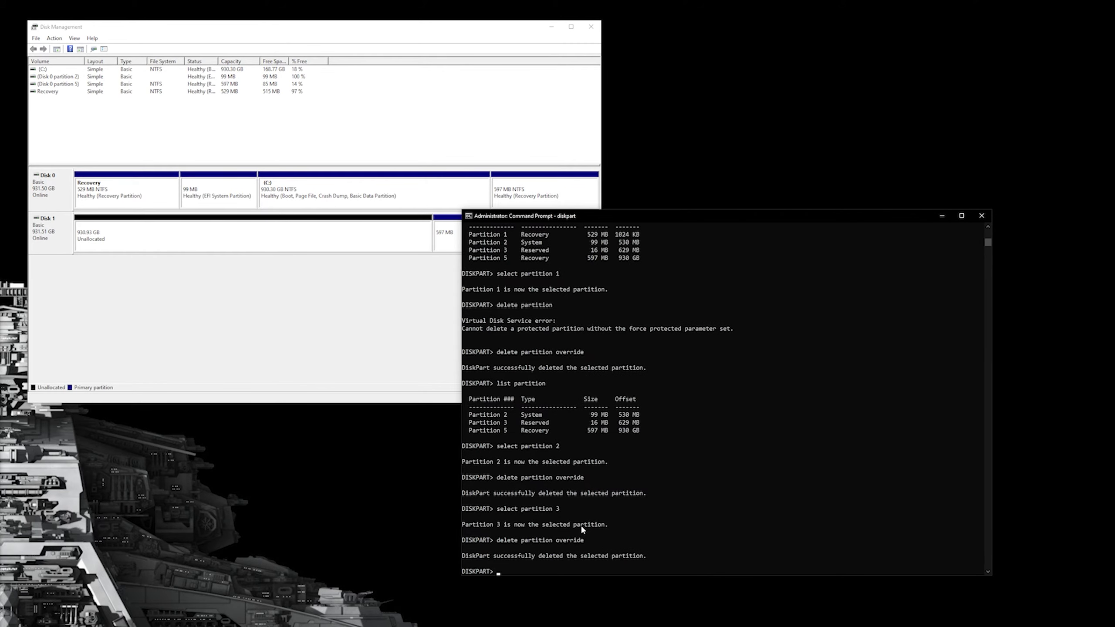
Step: Force-delete partition 5 and confirm Disk 1 has no partitions left
type("select partition 5")
key("Return")
key("Up")
key("Up")
key("Return")
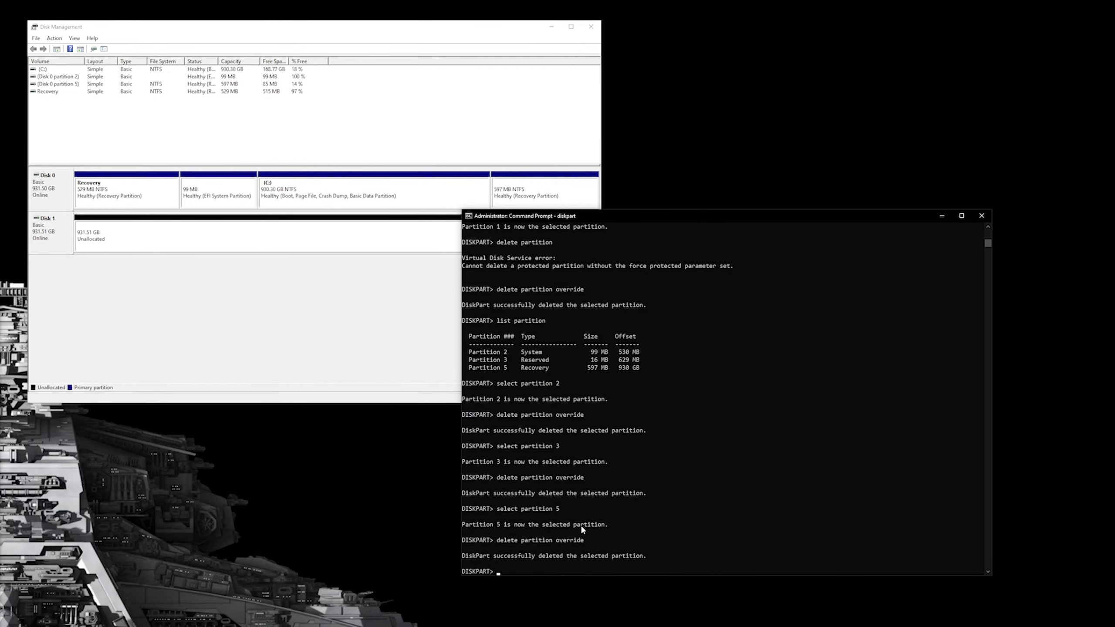
type("list partition")
key("Return")
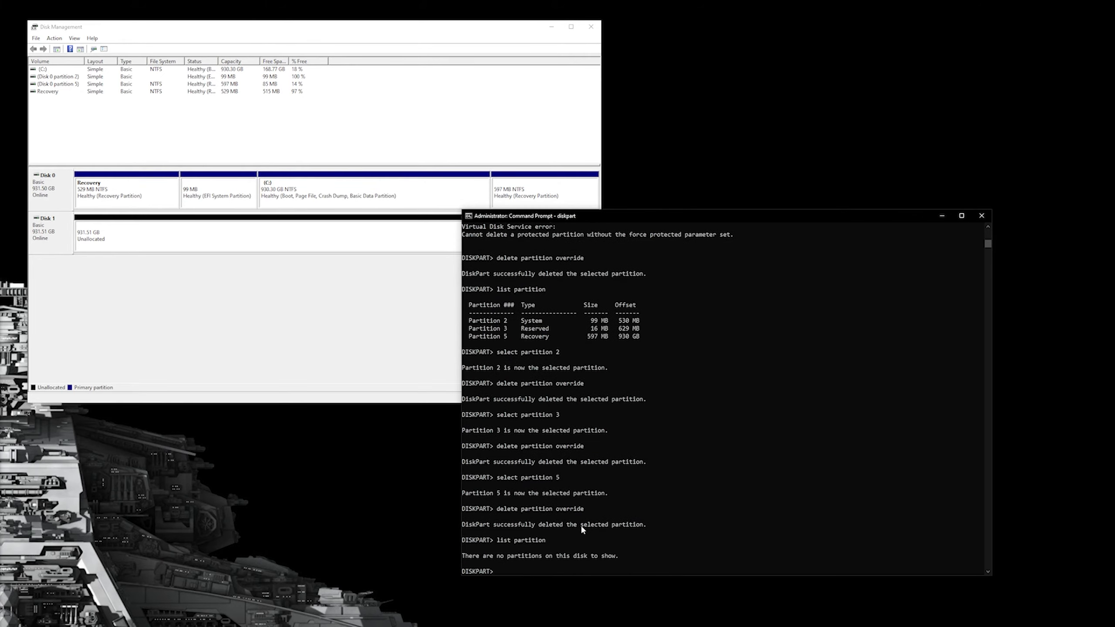
key("alt+Tab")
right_click(189, 241)
Step: Create a full 953868 MB simple volume on Disk 1 as drive D, labelled Videos
right_click(150, 235)
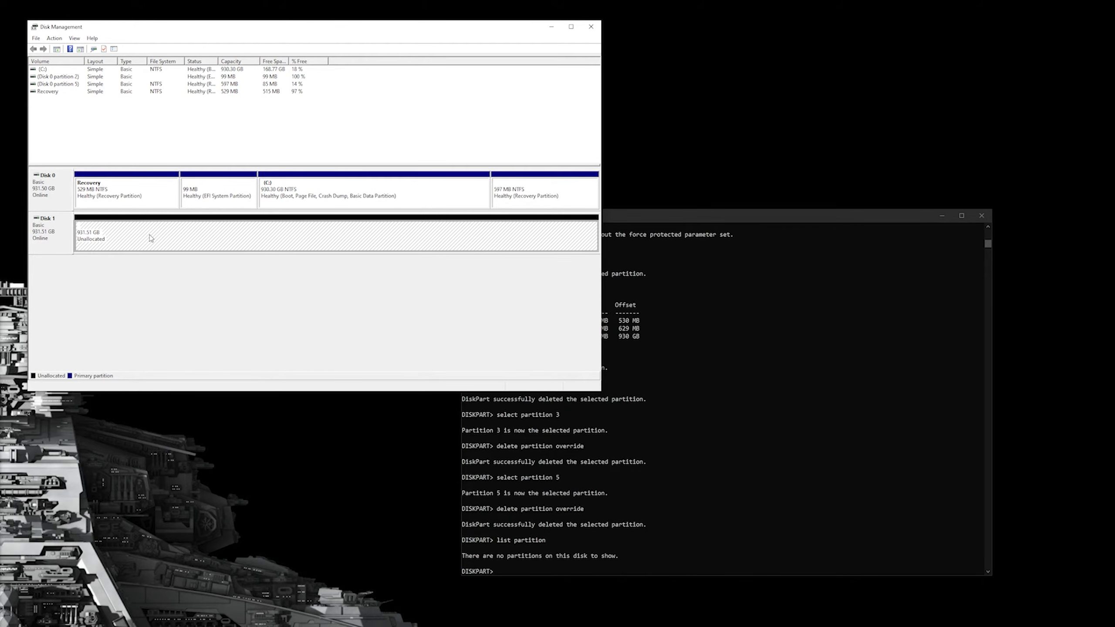
left_click(193, 242)
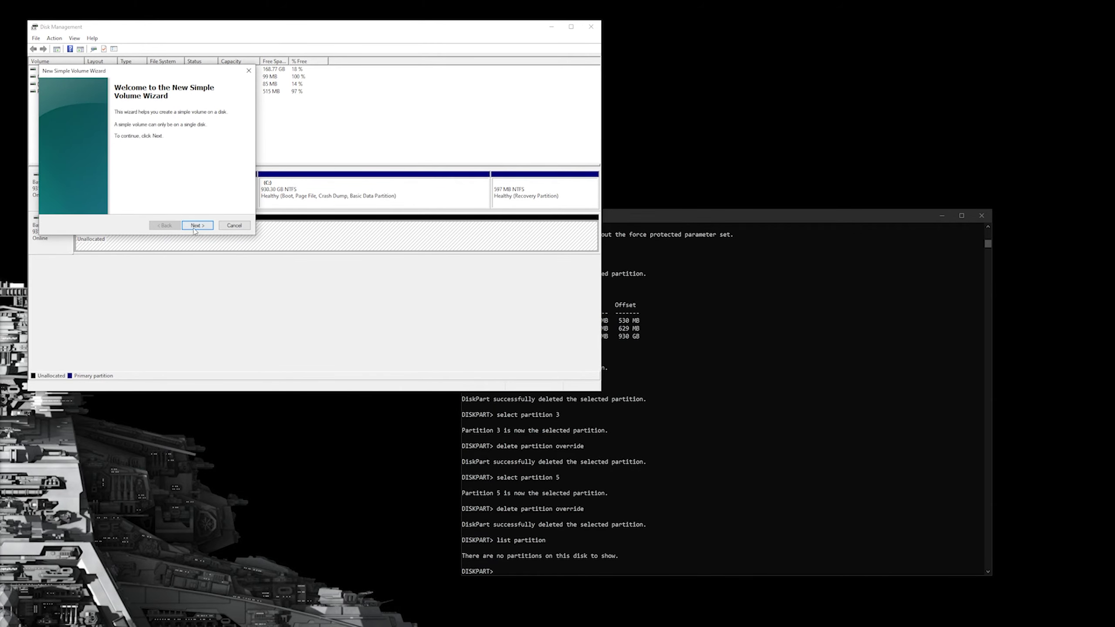
left_click(198, 228)
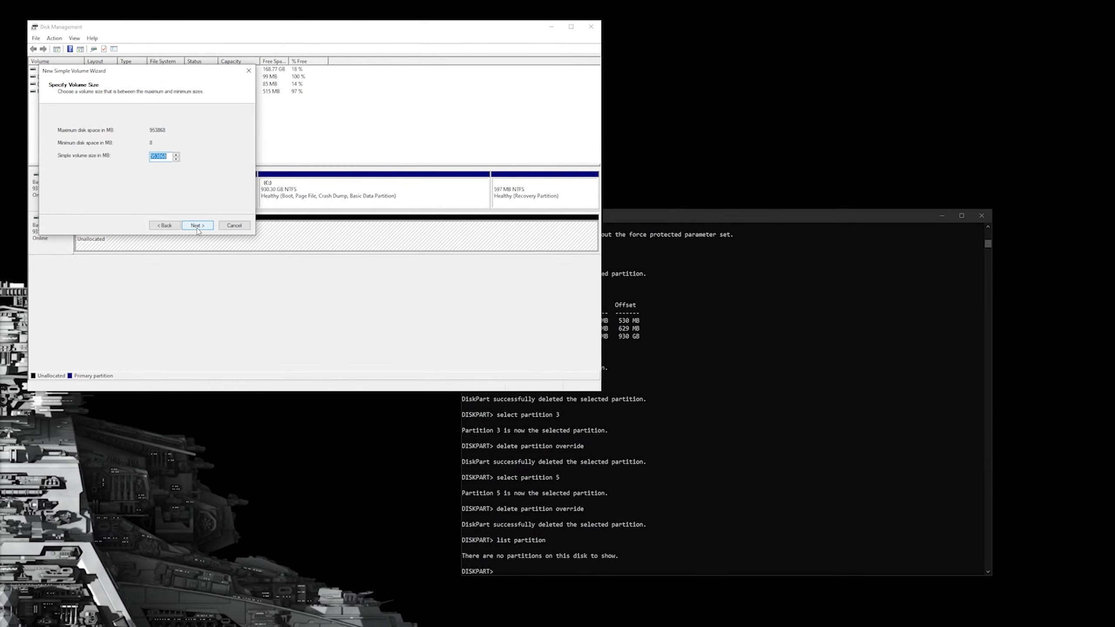
left_click(198, 228)
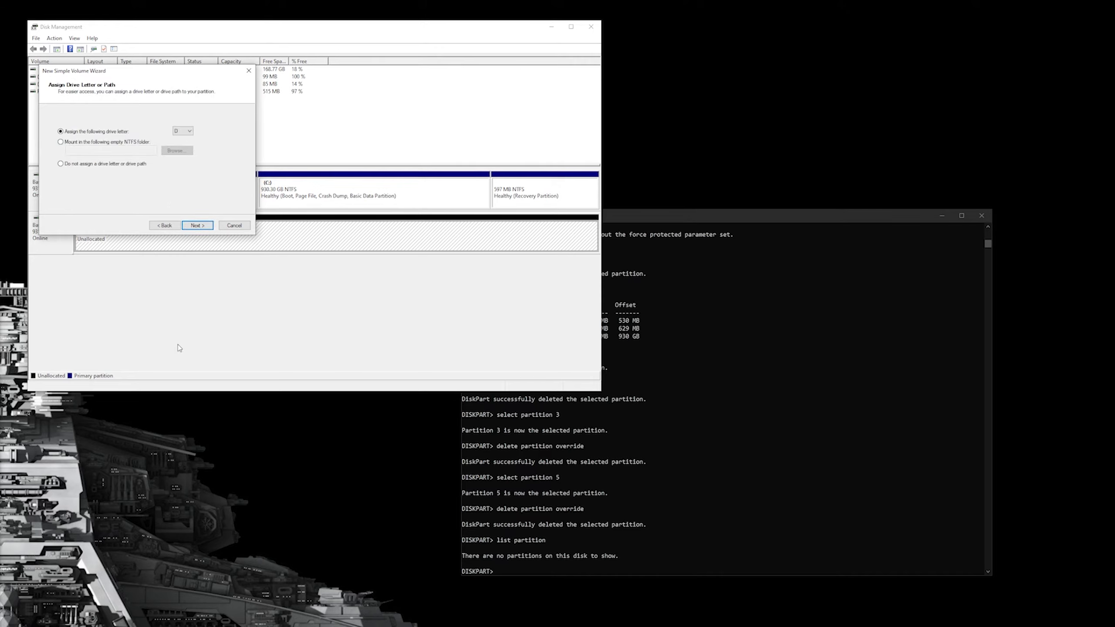
left_click(197, 225)
left_click_drag(181, 176, 135, 174)
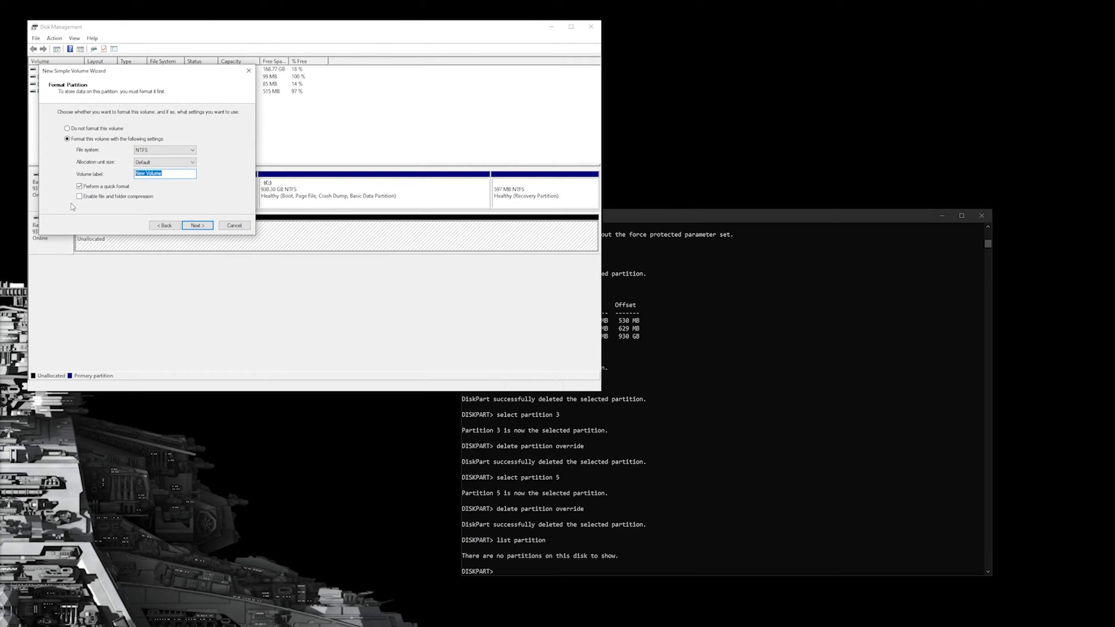
type("Videos")
left_click(197, 225)
left_click(197, 225)
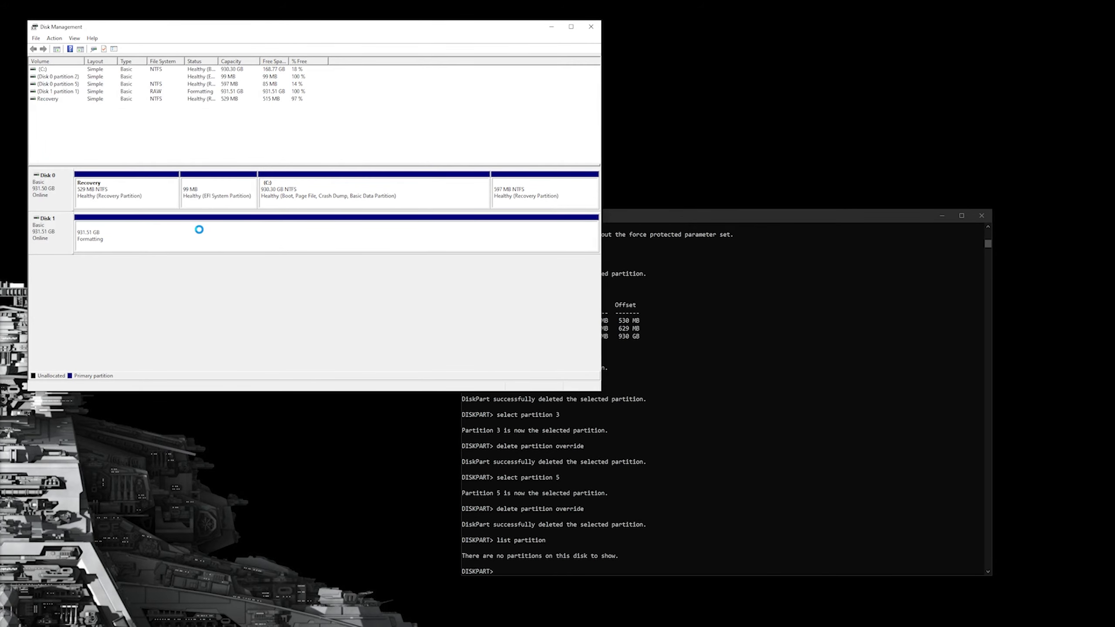